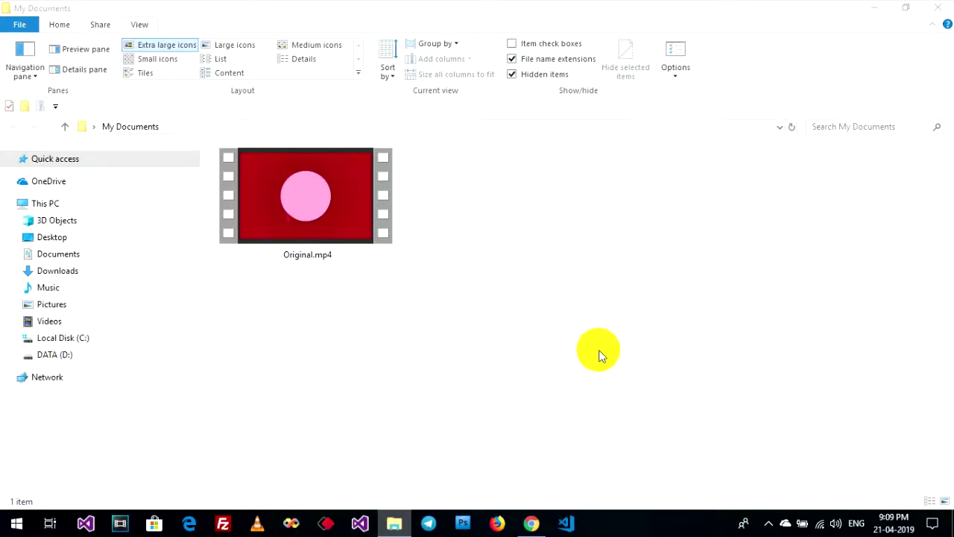
Step: Check the videolan.org VLC download page in the browser, then hide the browser
left_click(530, 523)
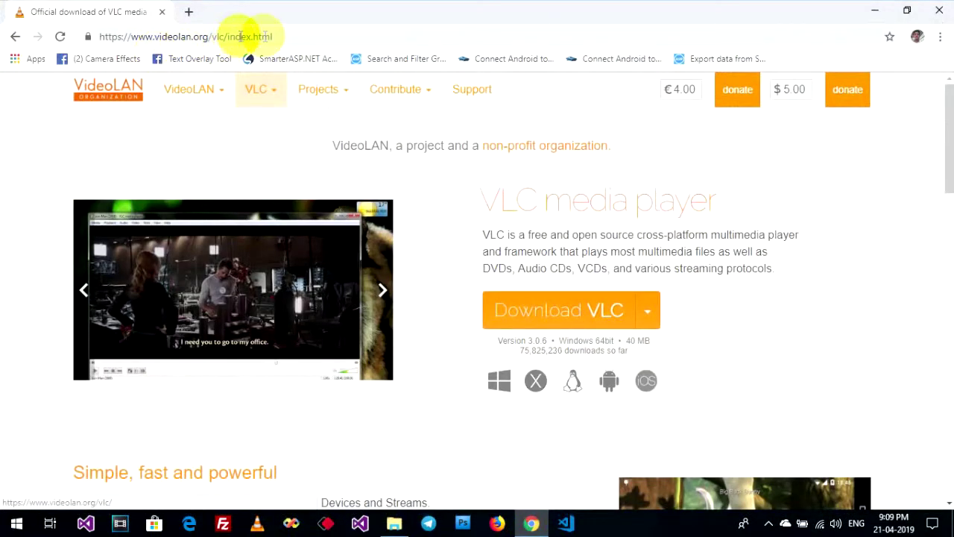
left_click(202, 35)
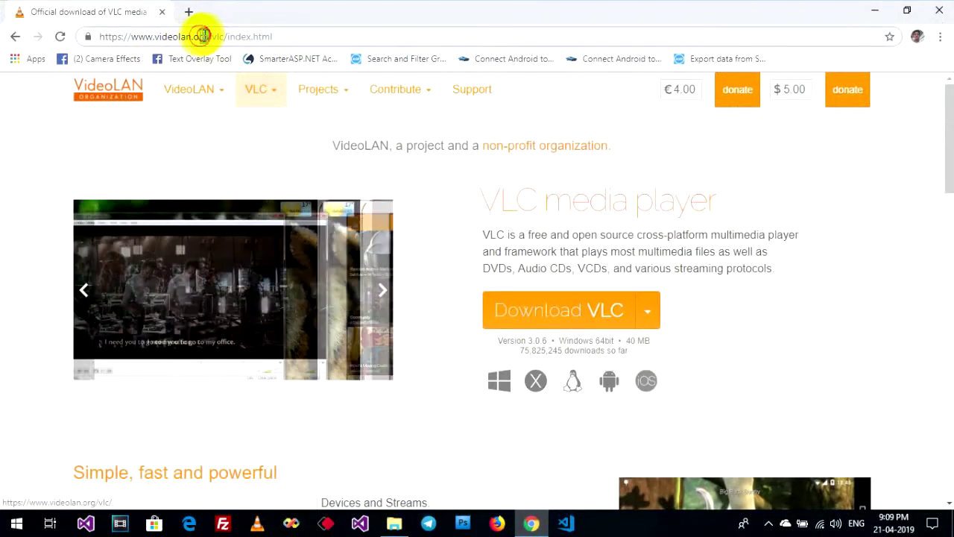
left_click_drag(201, 36, 131, 37)
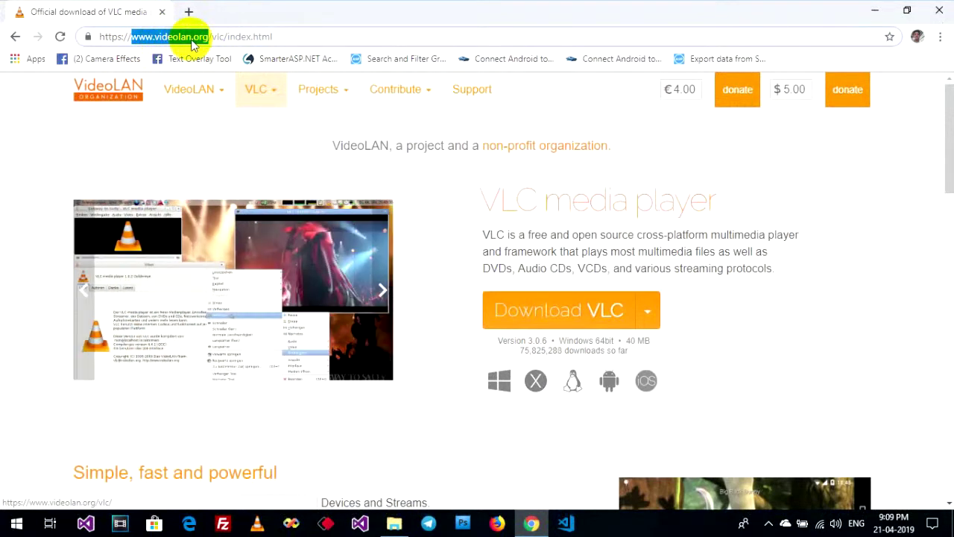
left_click(6, 205)
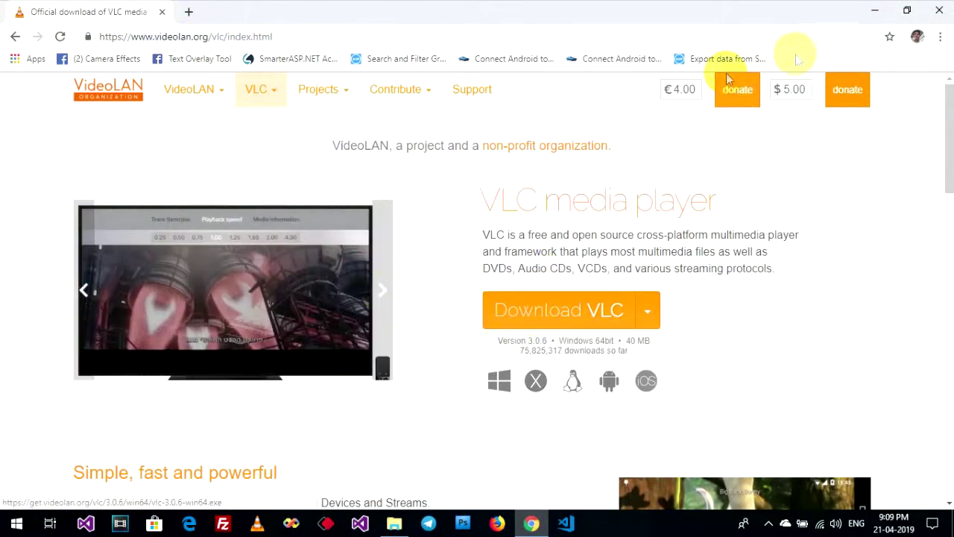
left_click(878, 12)
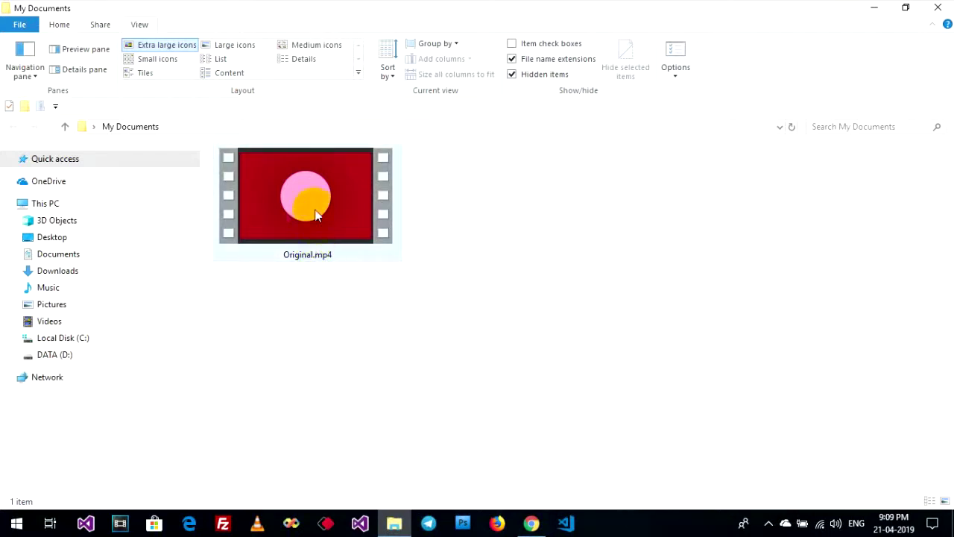
Step: View the properties of Original.mp4, then close them
left_click(311, 237)
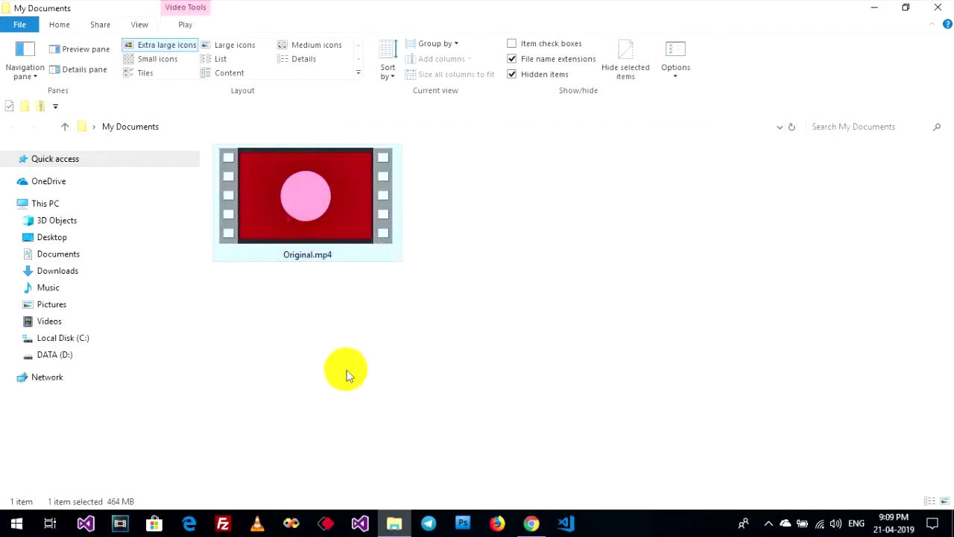
right_click(313, 262)
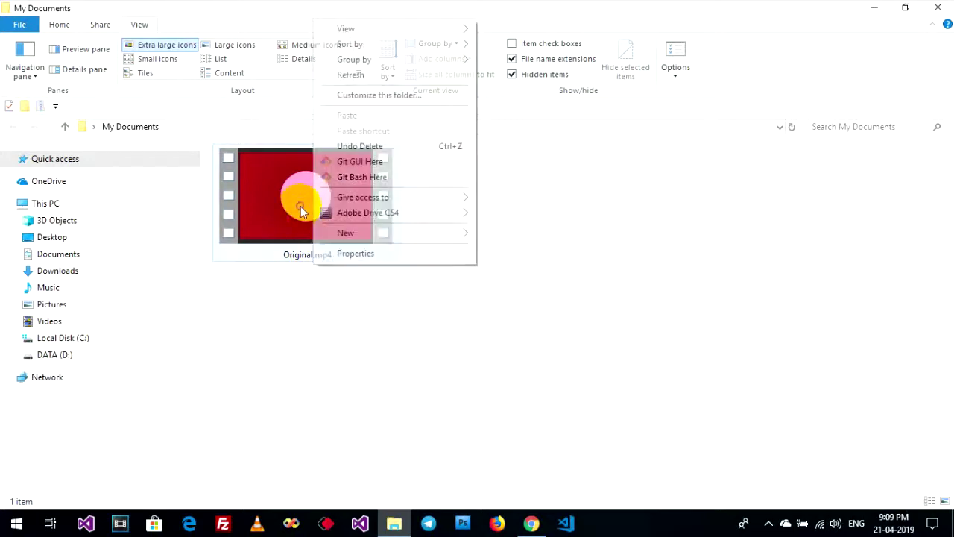
right_click(300, 206)
left_click(341, 498)
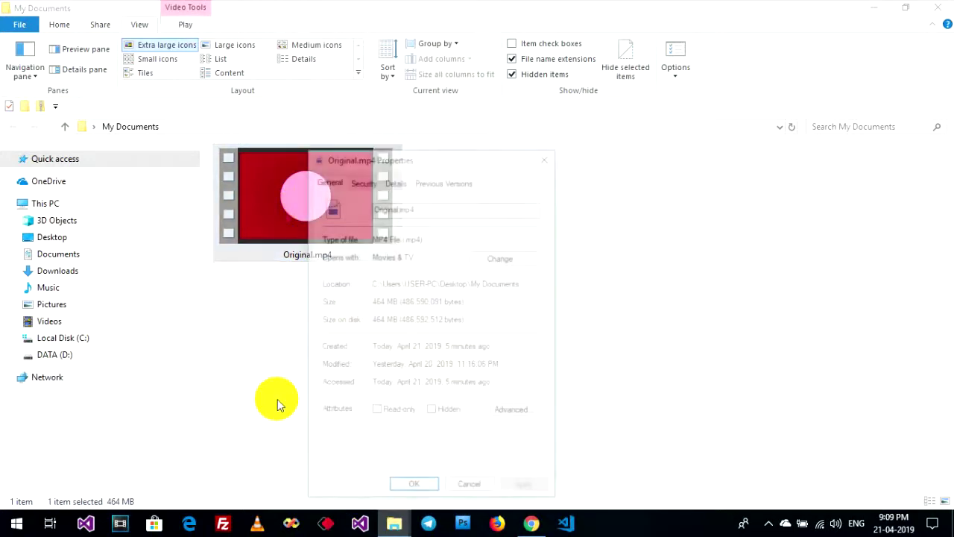
left_click_drag(447, 154, 547, 55)
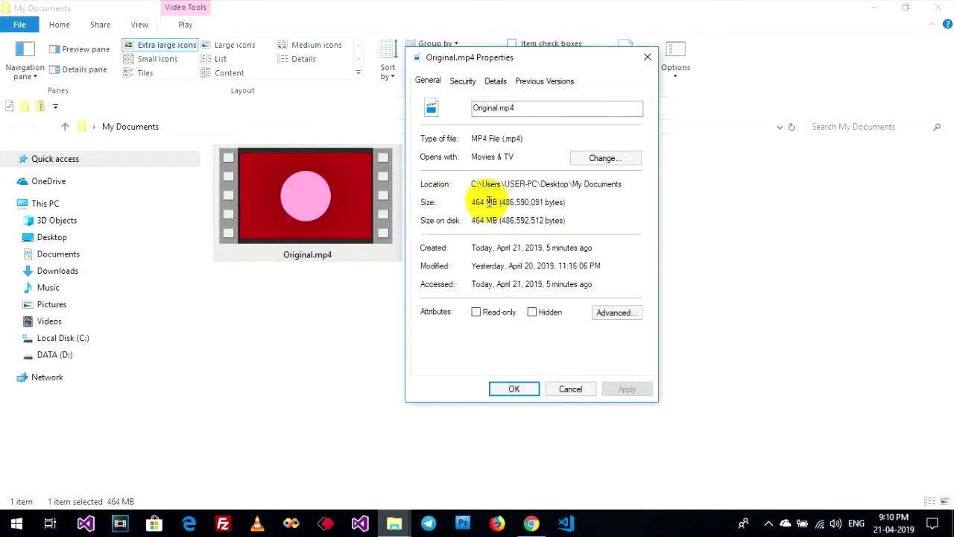
left_click(509, 392)
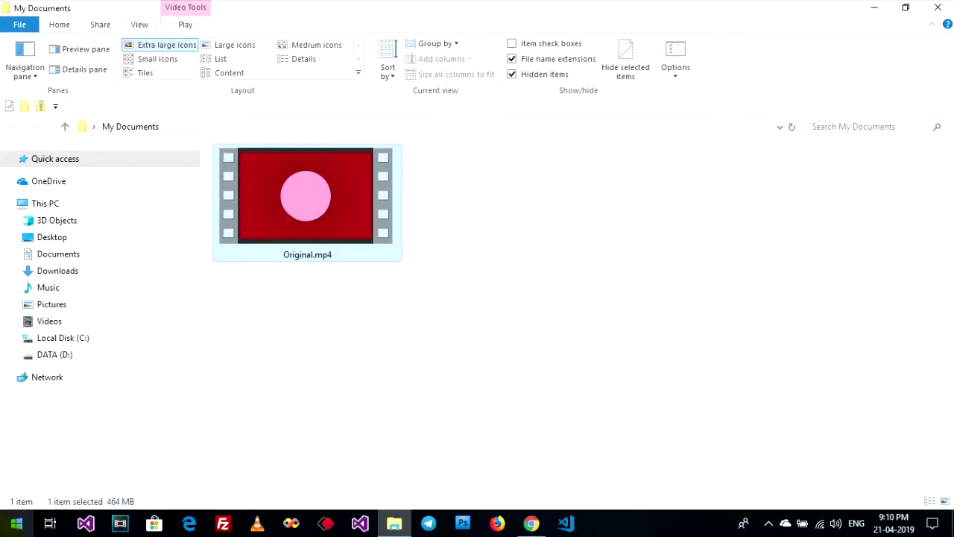
Step: Search the Start menu for 'VLC media Player' and launch the best match
left_click(16, 523)
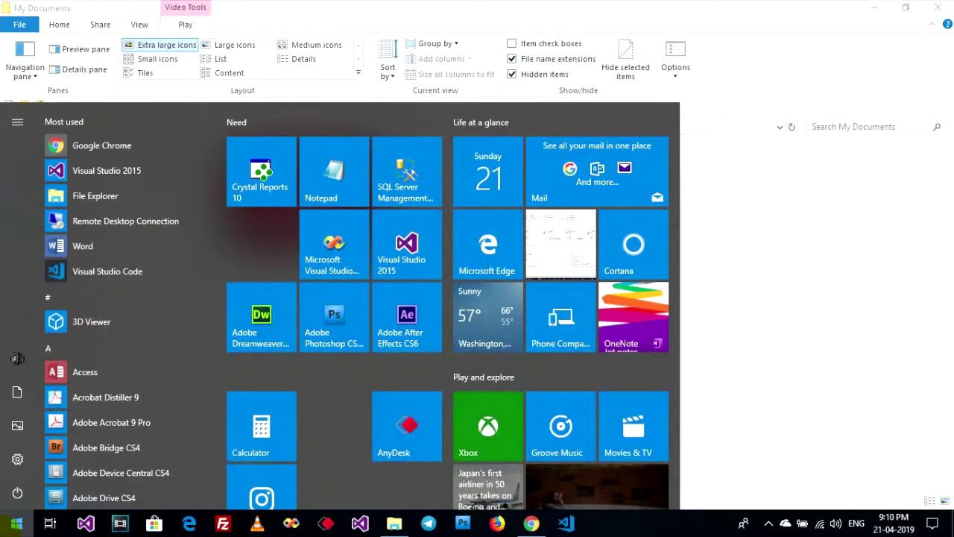
type("VLC")
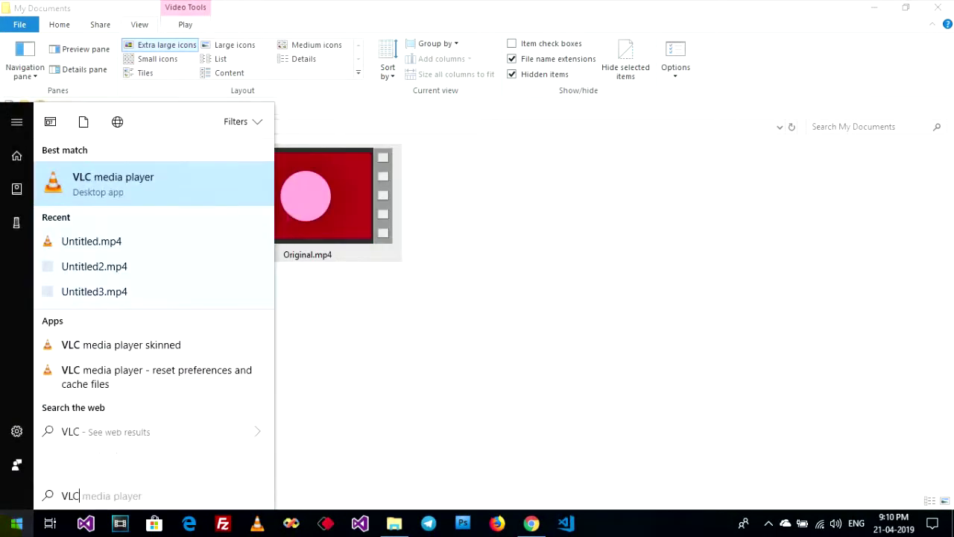
type(" medi")
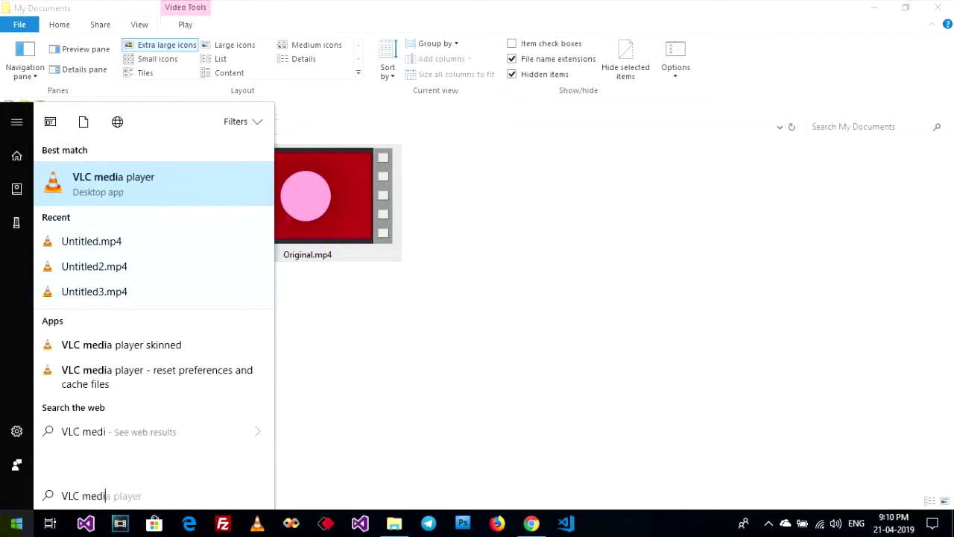
type("a Pa")
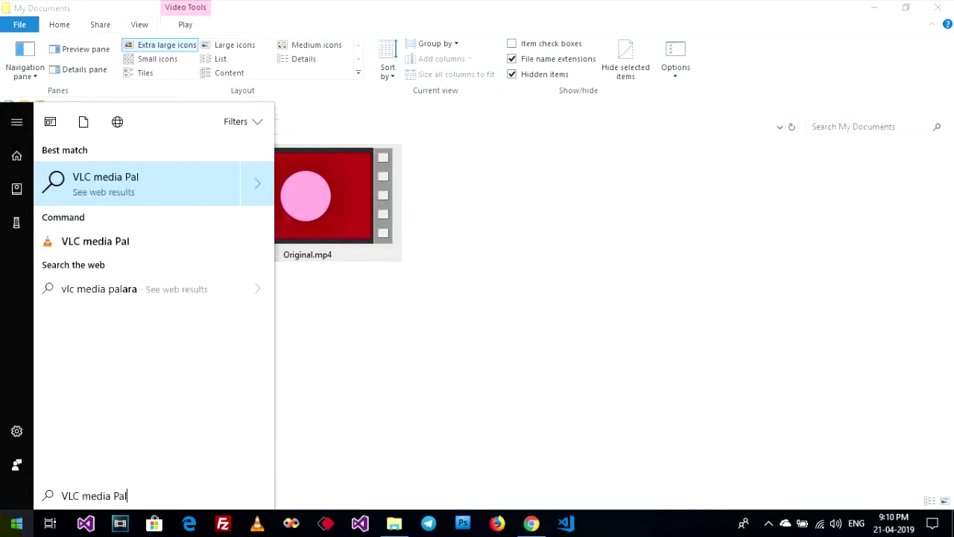
key("BackSpace")
type("layer")
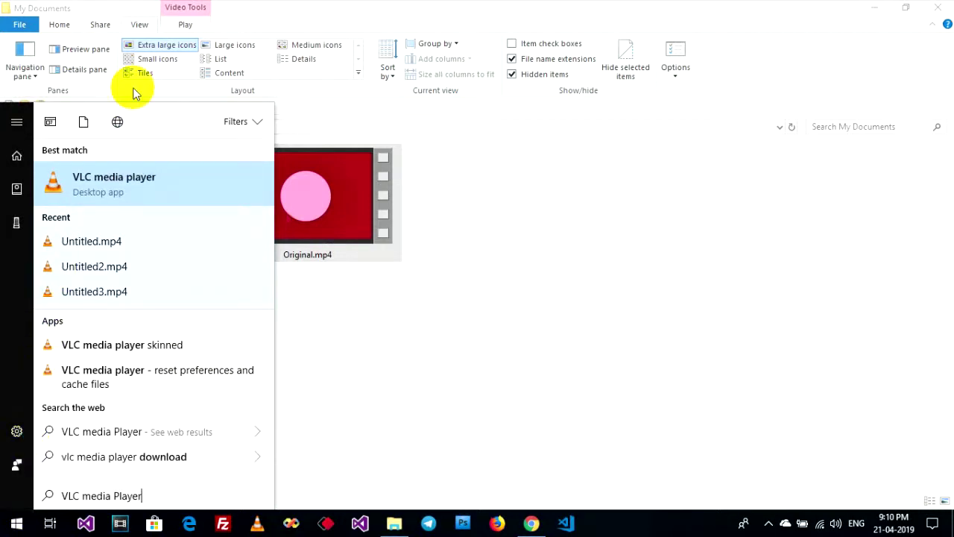
left_click(99, 191)
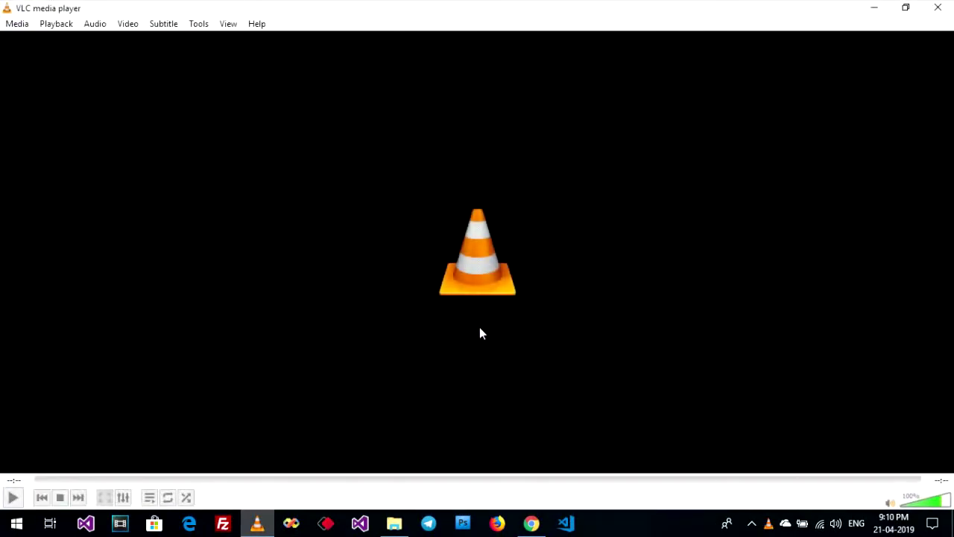
Step: Add Original.mp4 from My Documents in Convert / Save and start a new conversion profile
left_click(18, 24)
left_click(20, 30)
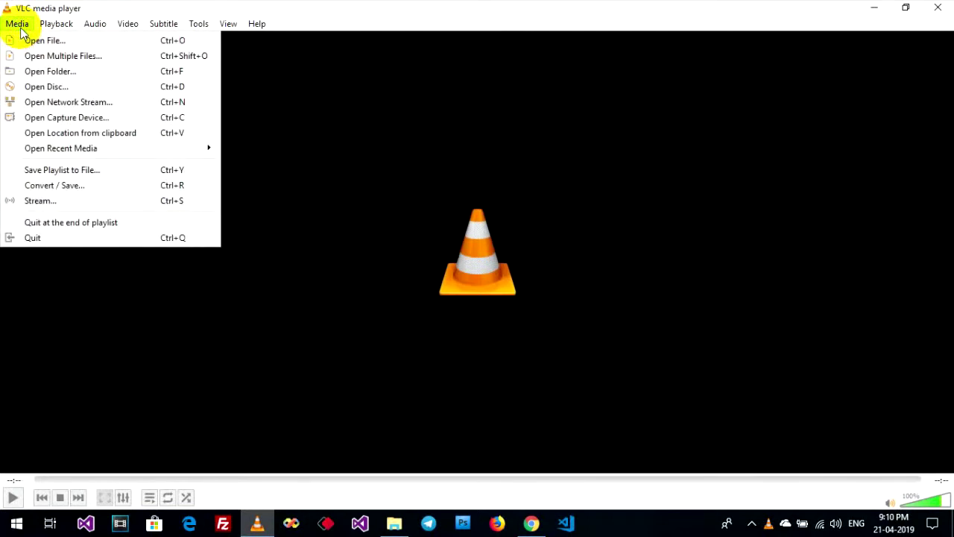
left_click(85, 186)
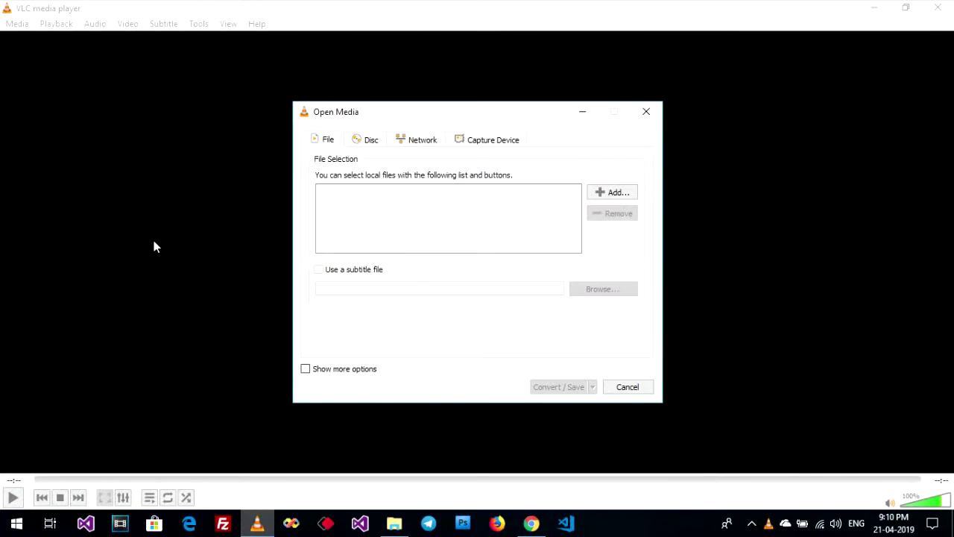
left_click(605, 193)
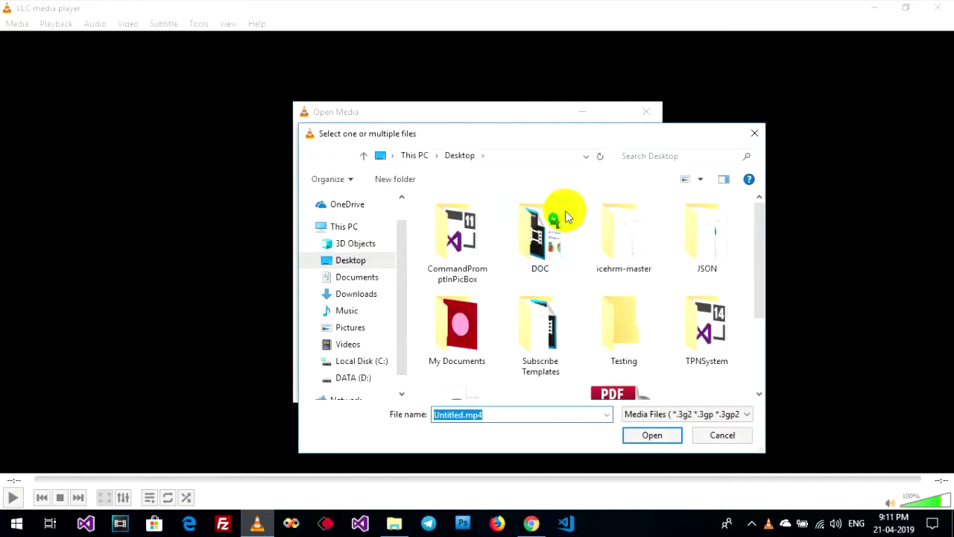
double_click(458, 325)
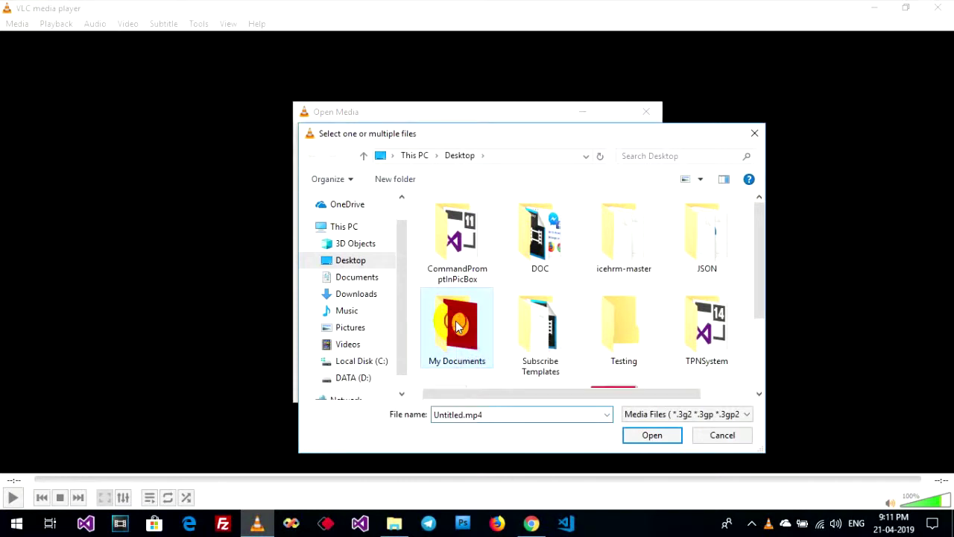
left_click(453, 220)
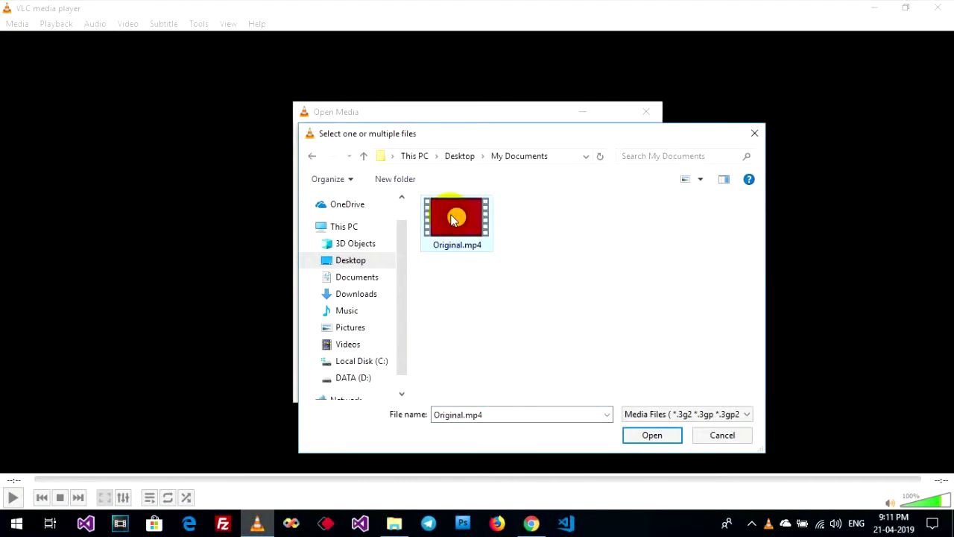
left_click(633, 439)
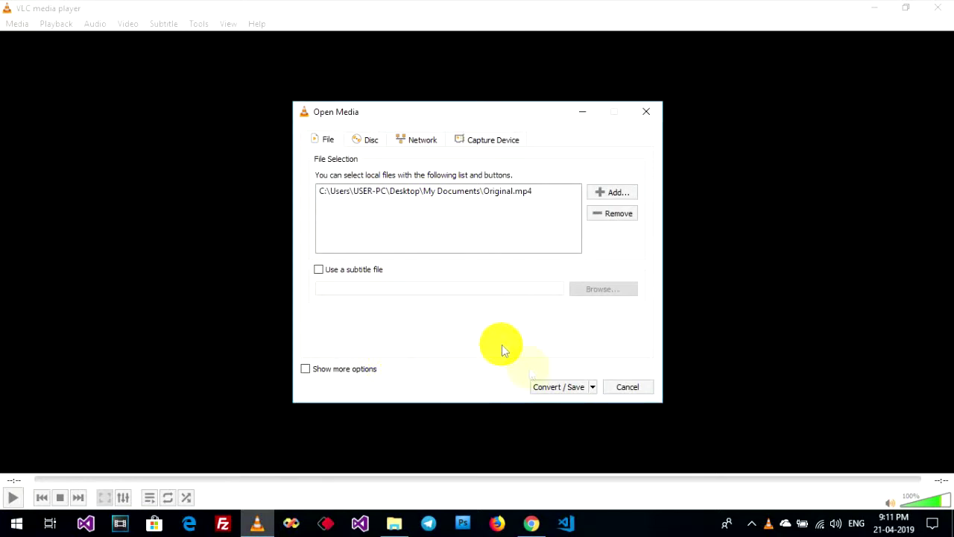
left_click(565, 389)
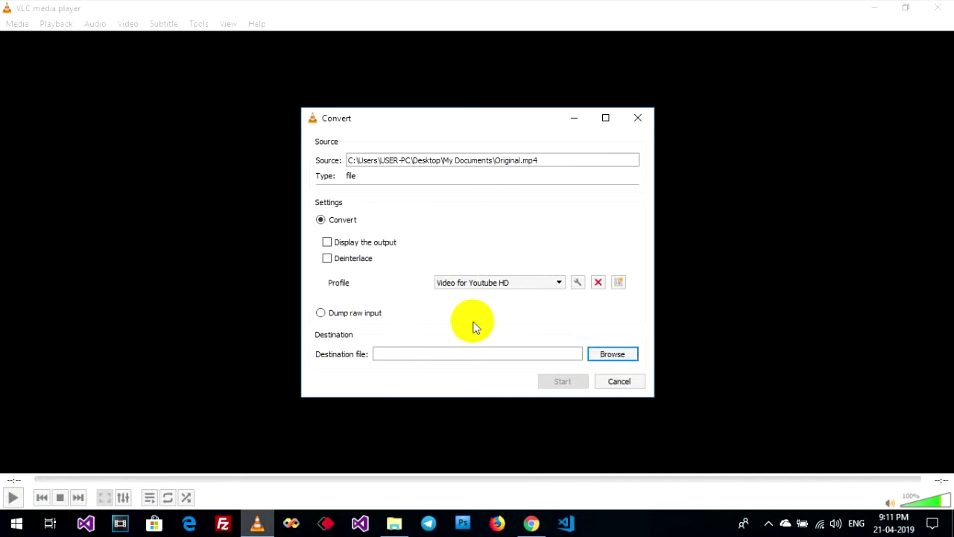
left_click(617, 282)
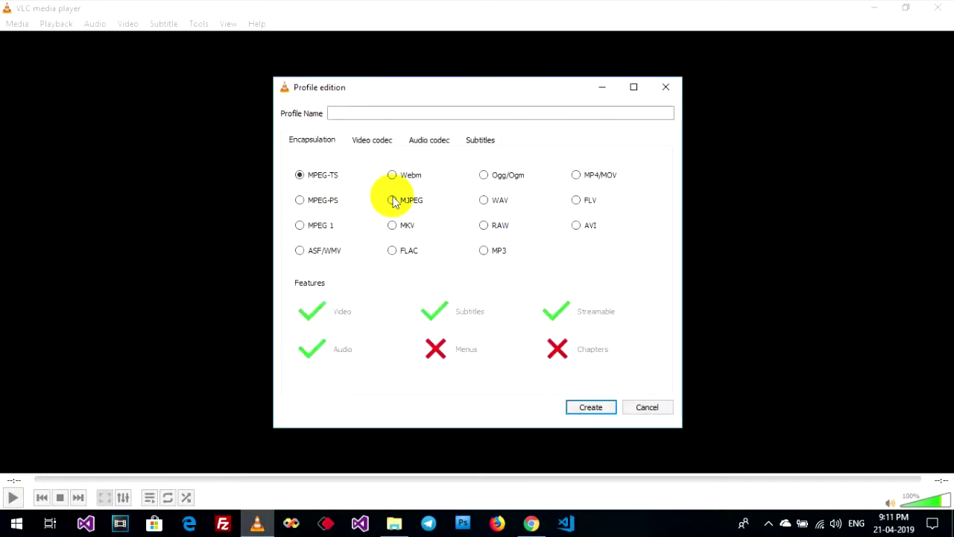
Step: Set MP4/MOV encapsulation and the H-264 video codec, and keep the original audio track
left_click(586, 176)
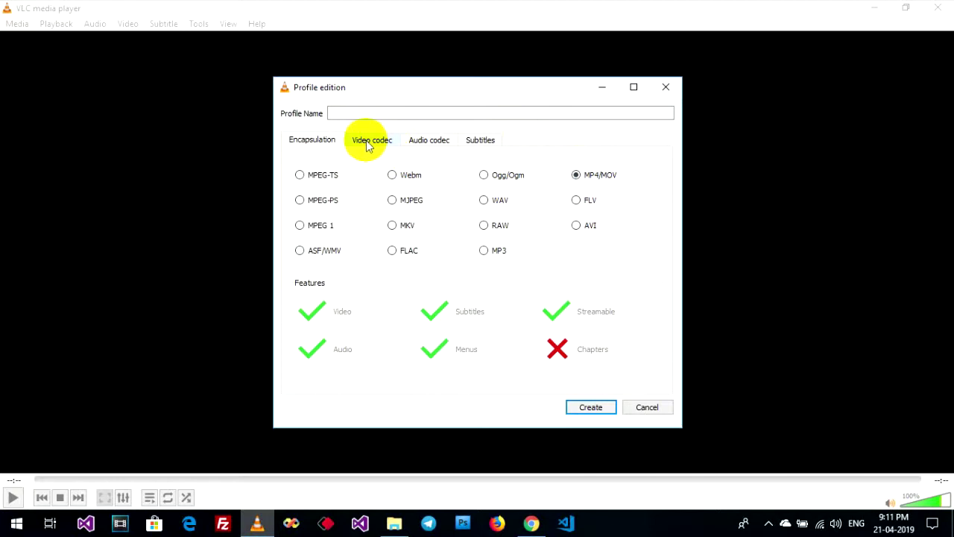
left_click(368, 143)
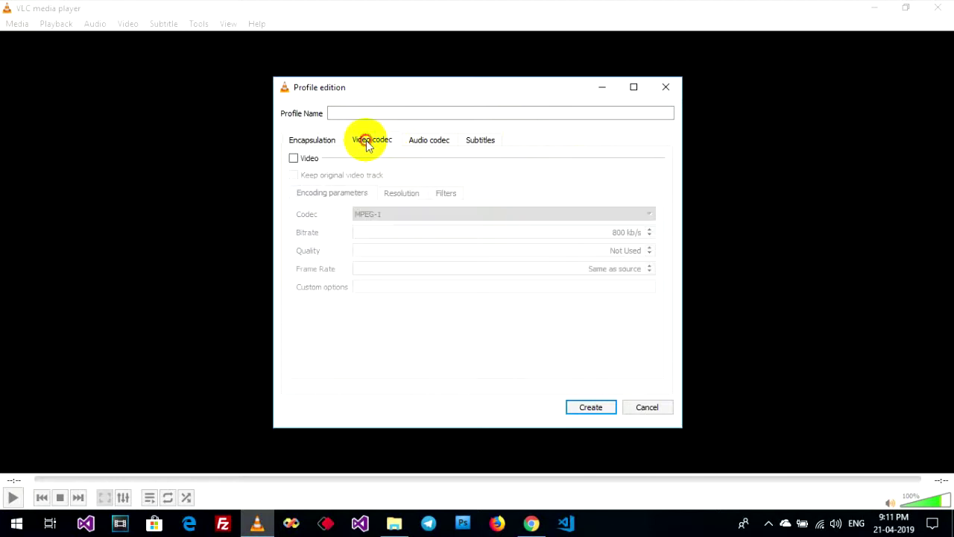
left_click(306, 163)
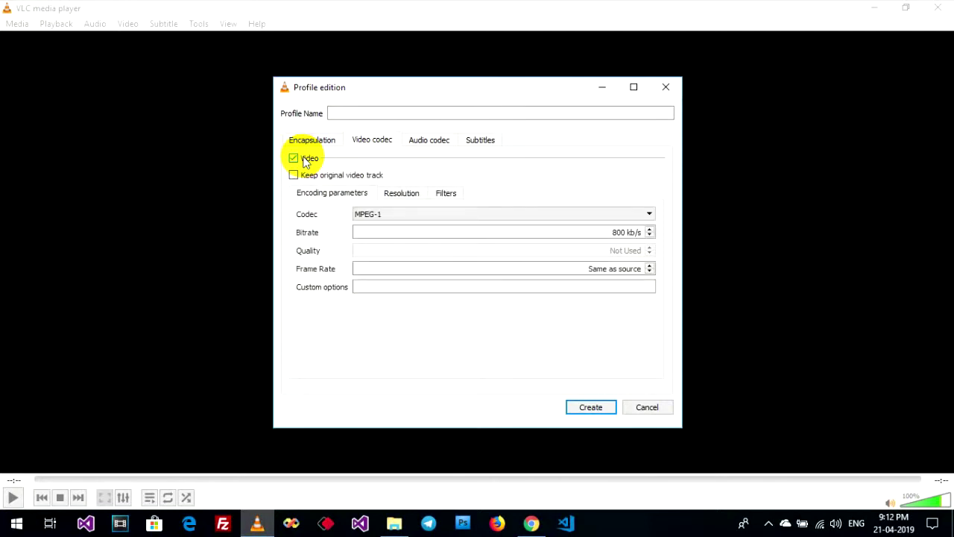
left_click(375, 214)
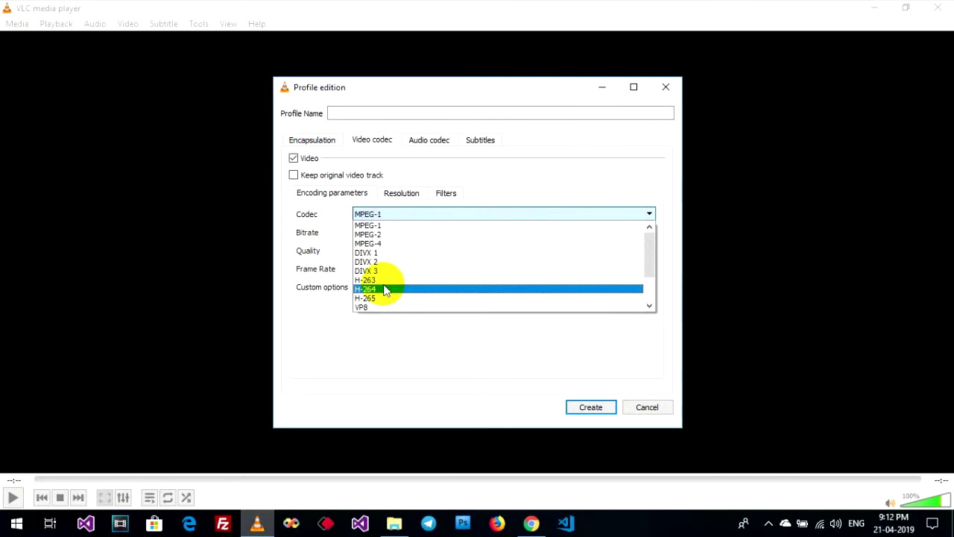
left_click(385, 289)
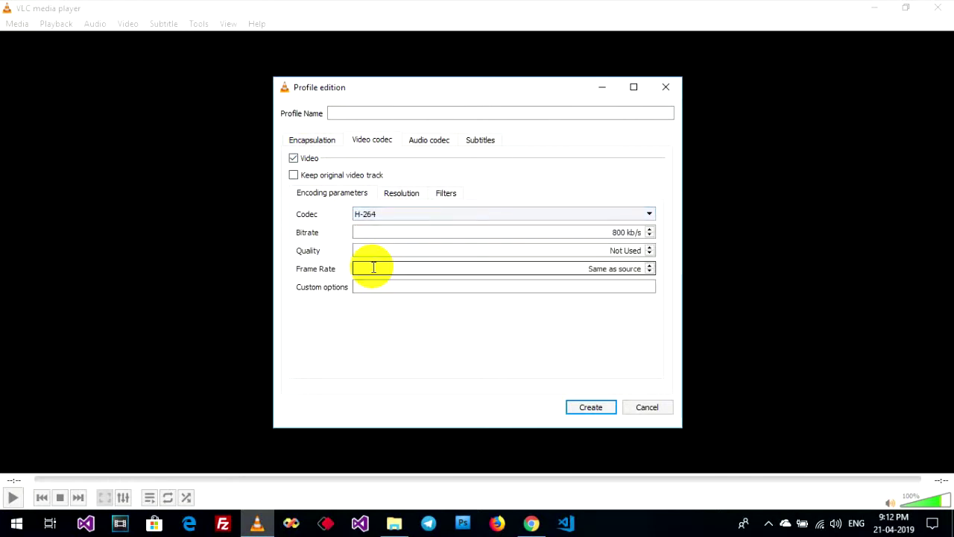
left_click(414, 144)
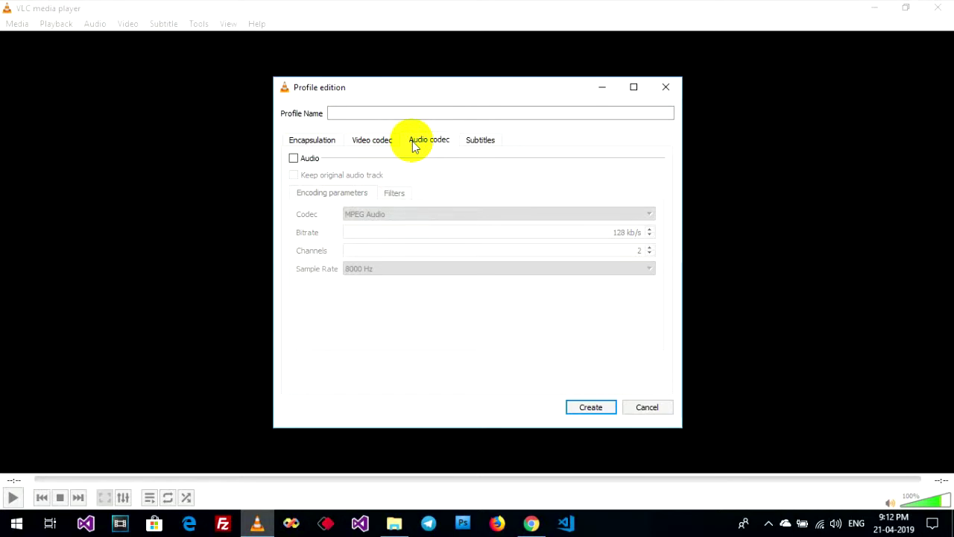
left_click(305, 162)
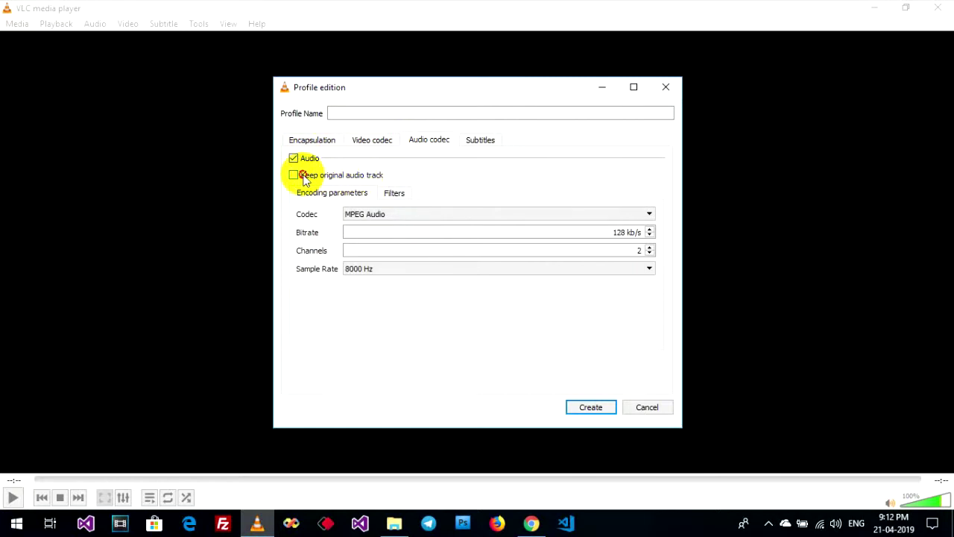
left_click(304, 177)
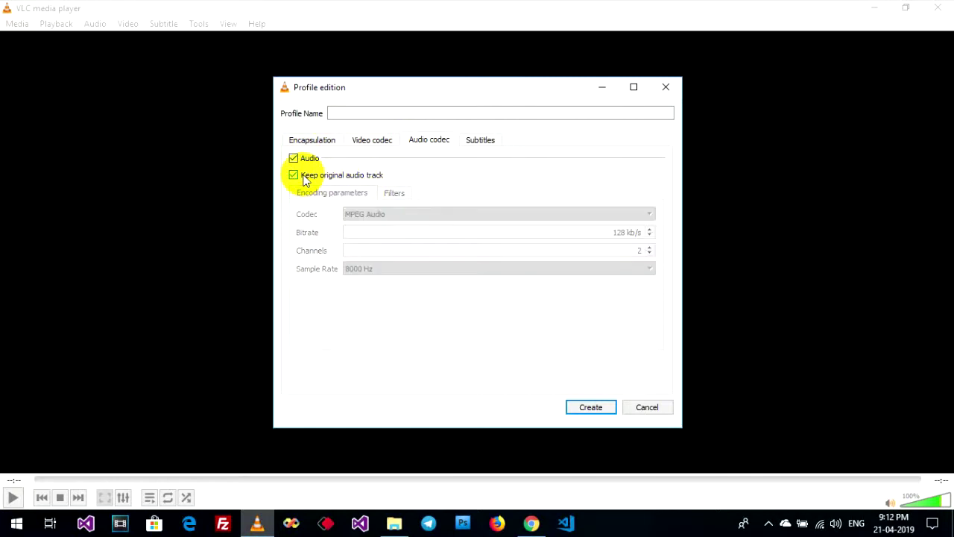
Step: Name the profile ResizeVideo and create it
left_click(370, 138)
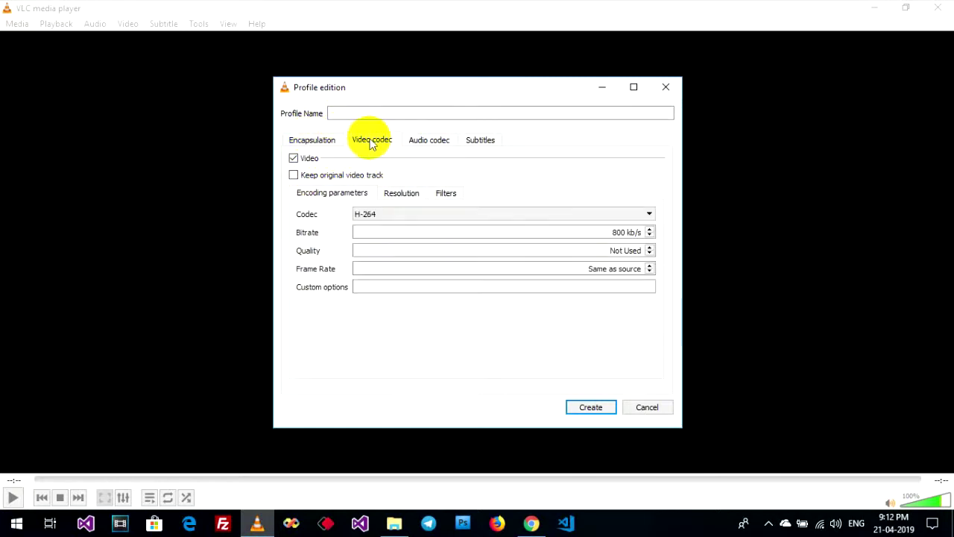
left_click(318, 144)
left_click(340, 113)
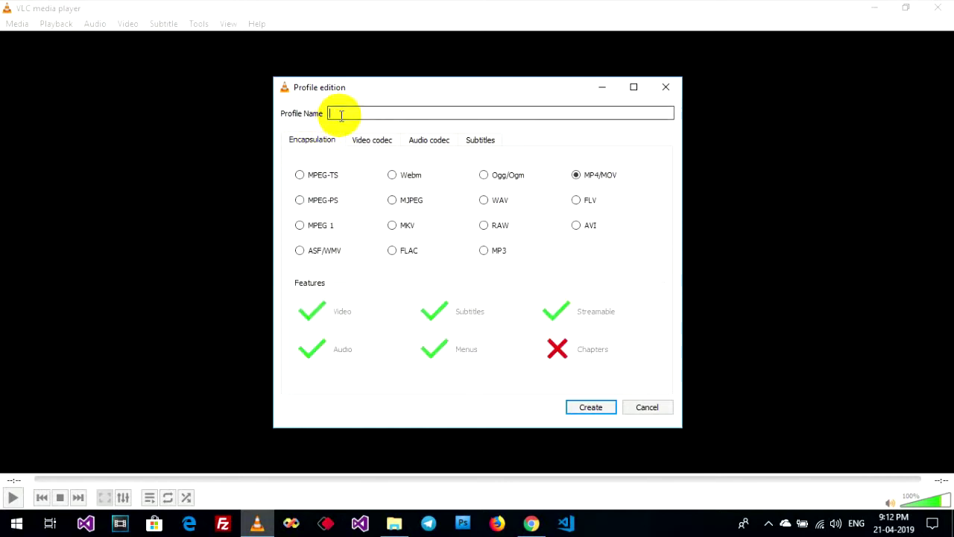
type("Re")
type("sizeVid")
type("eo")
left_click(581, 406)
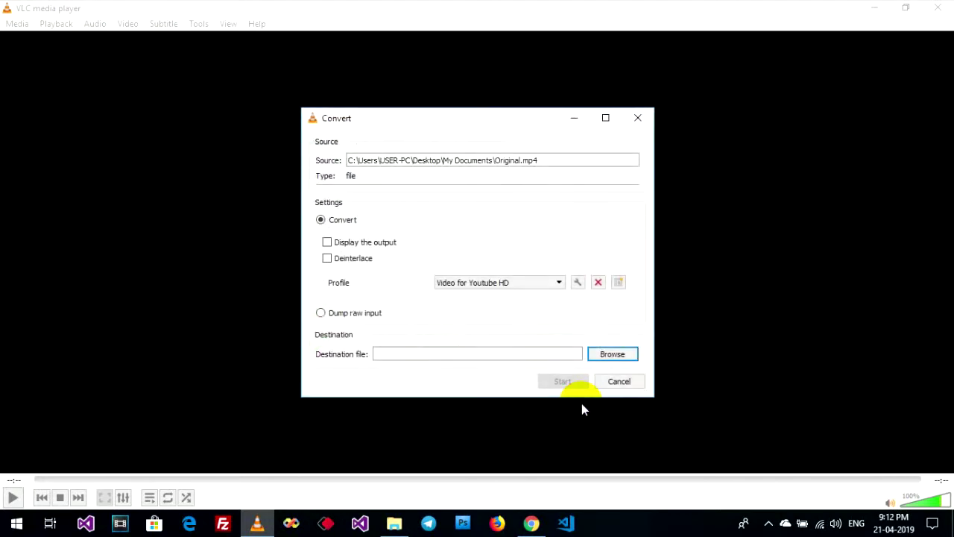
Step: Select ResizeVideo as the conversion profile
left_click(524, 283)
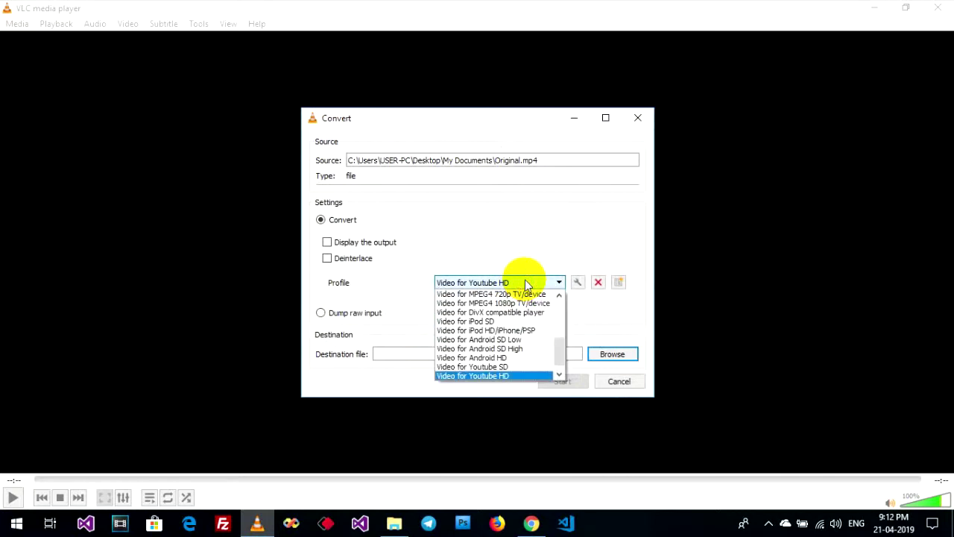
scroll(501, 363, "down", 1)
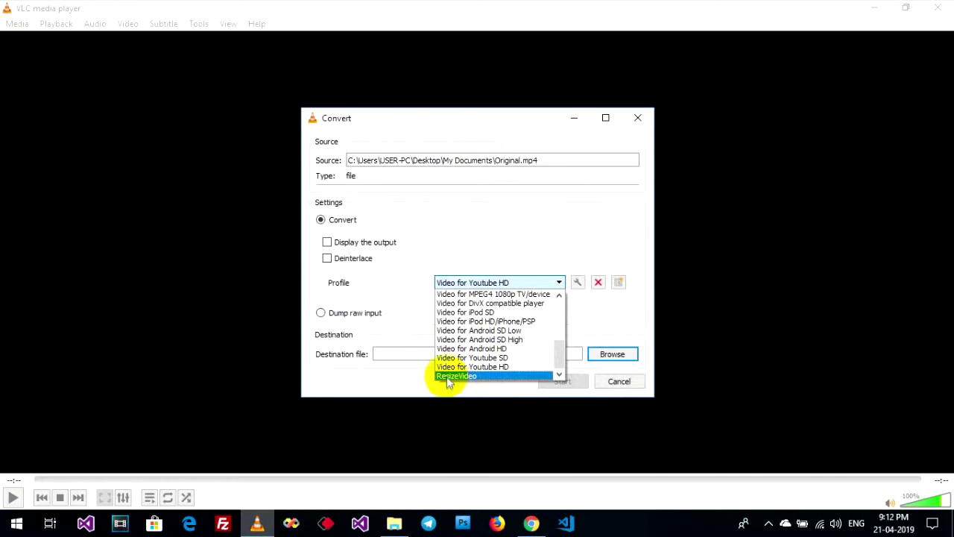
left_click(472, 377)
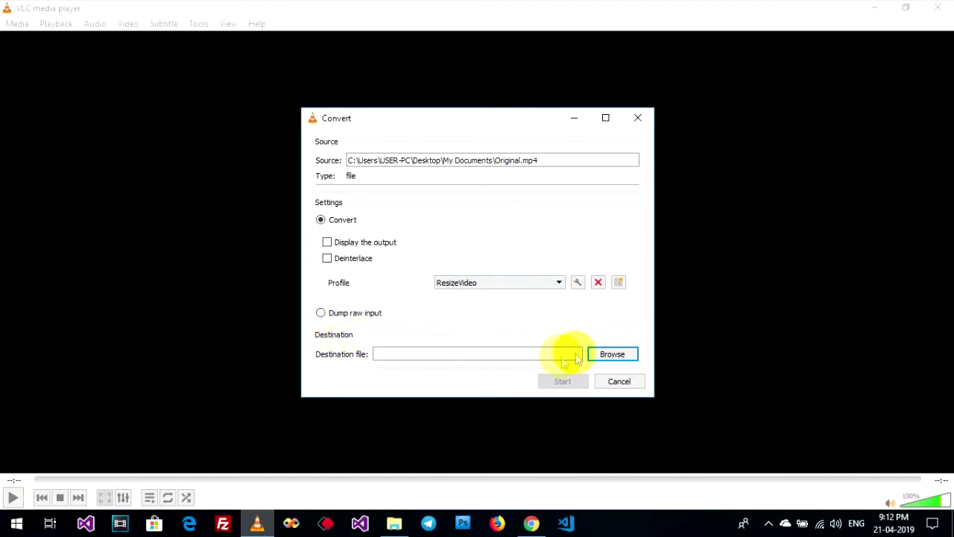
Step: Set the output file to Compress.mp4 in My Documents and start converting
left_click(600, 354)
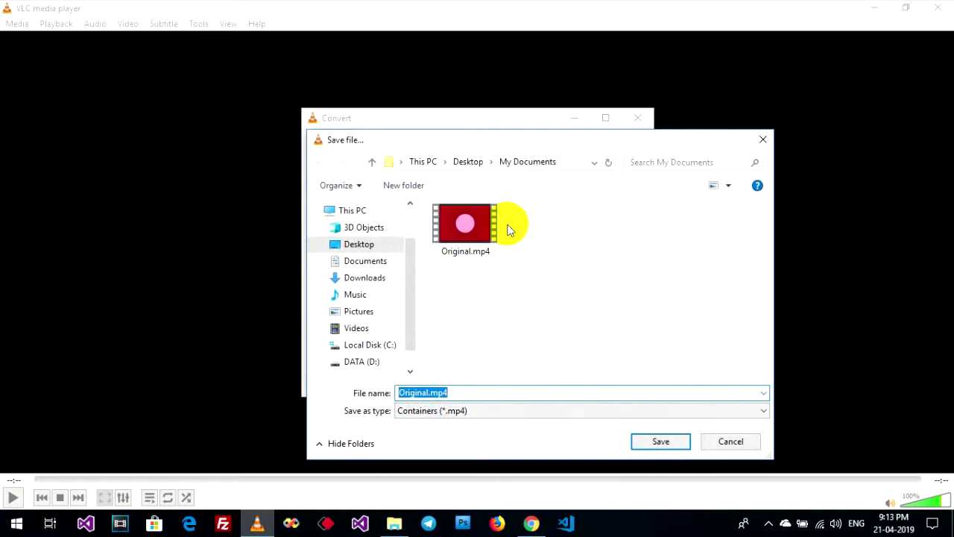
left_click(417, 392)
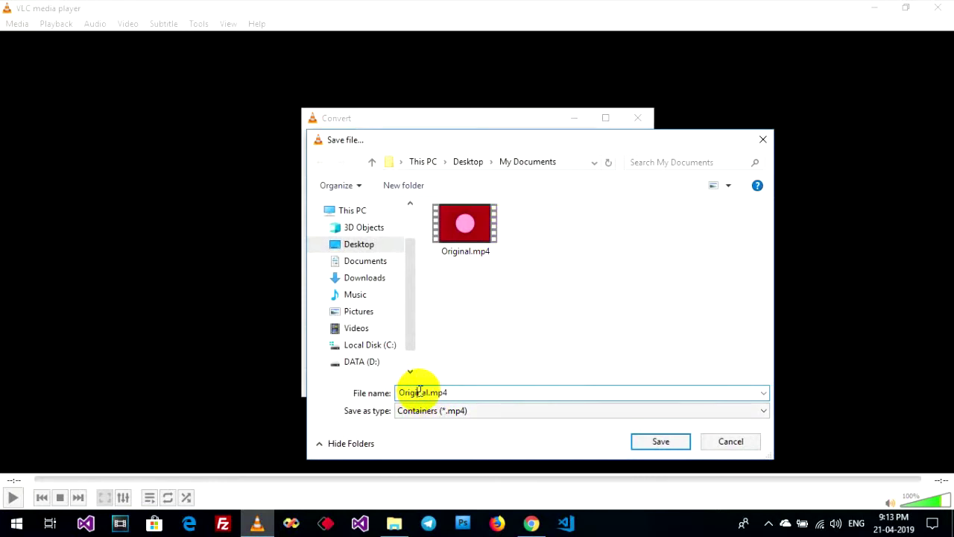
left_click_drag(430, 392, 365, 399)
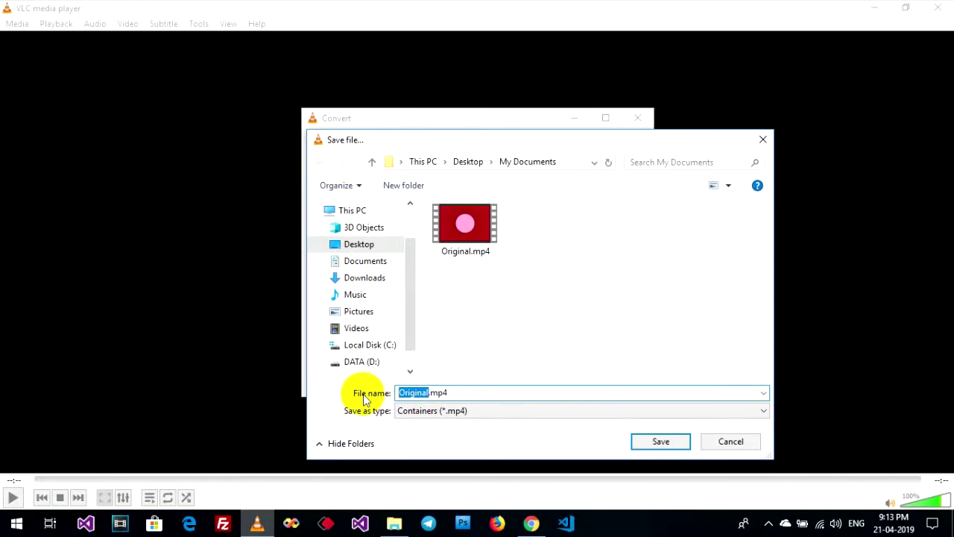
type("Compress")
left_click(662, 440)
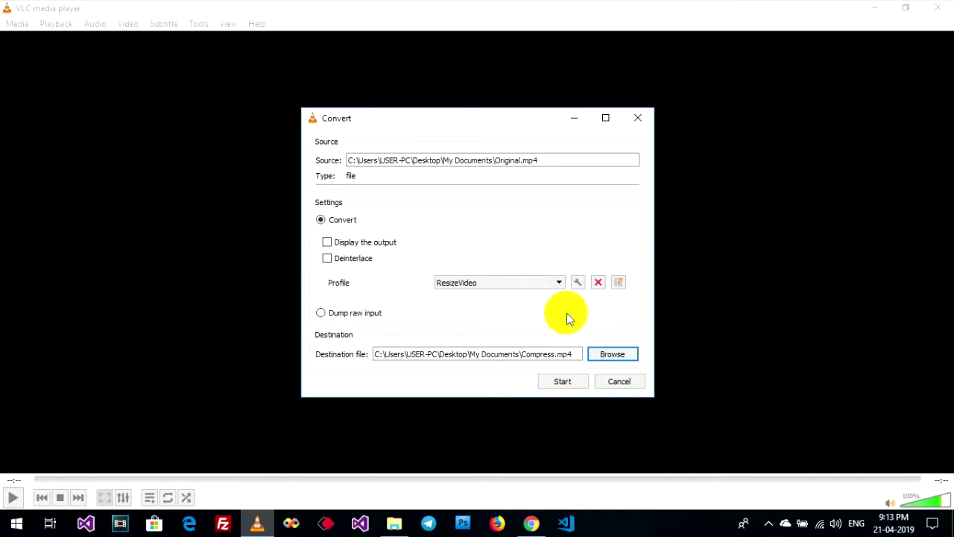
left_click(560, 381)
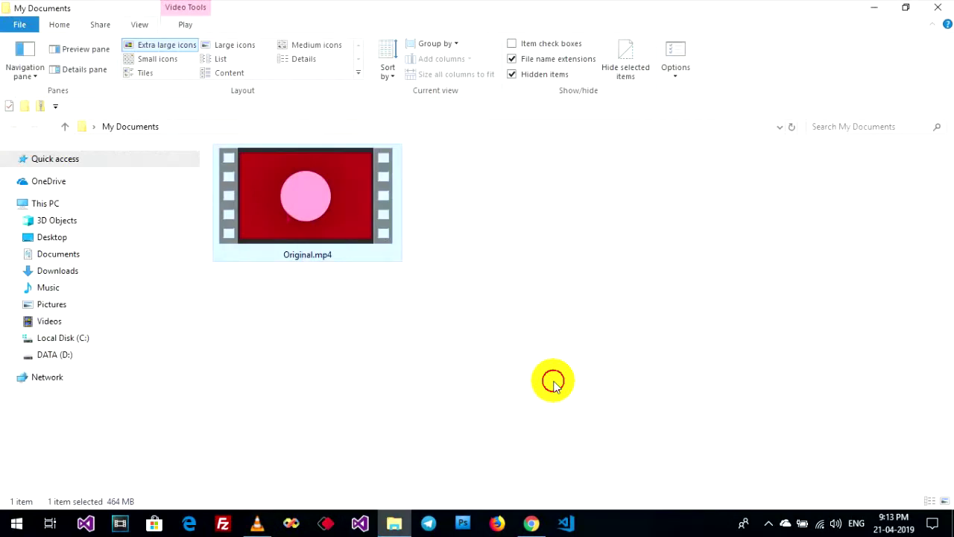
Step: Return to the converting VLC window from the taskbar
left_click(253, 522)
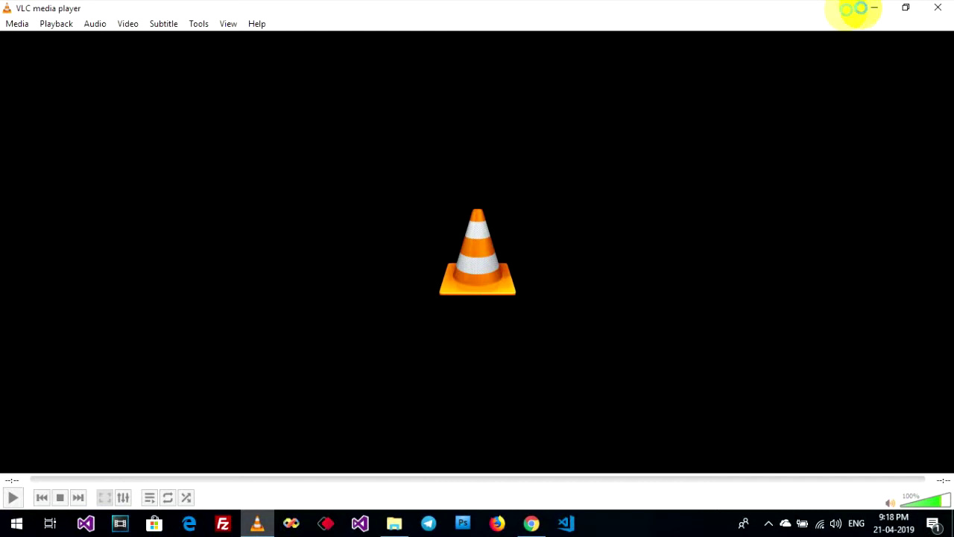
Step: Minimize VLC, check Original.mp4's properties for its 464 MB size, then close them
left_click(871, 7)
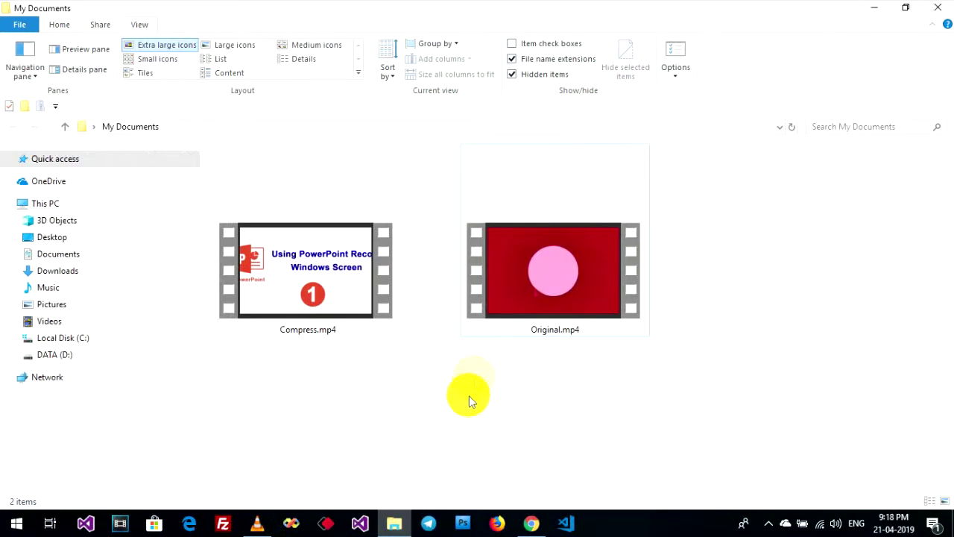
left_click(310, 252)
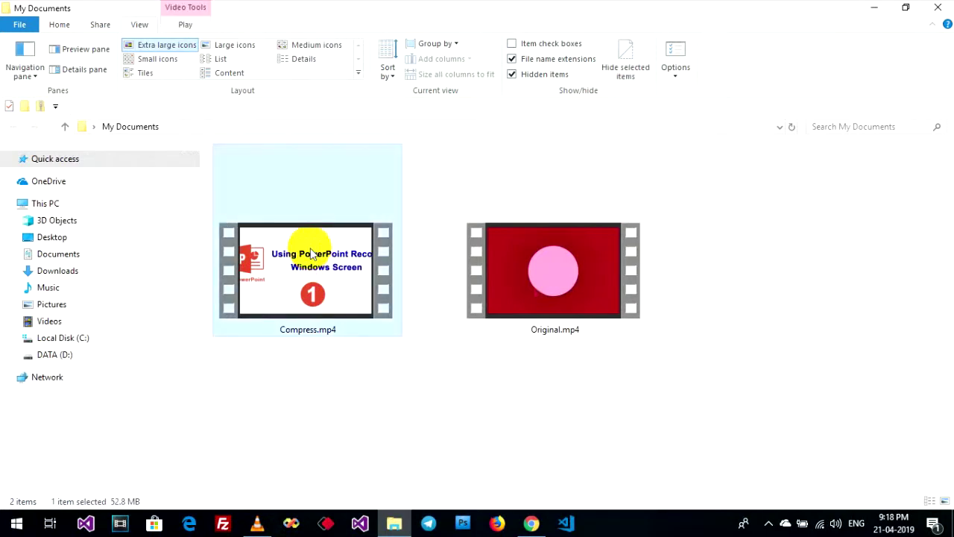
left_click(539, 260)
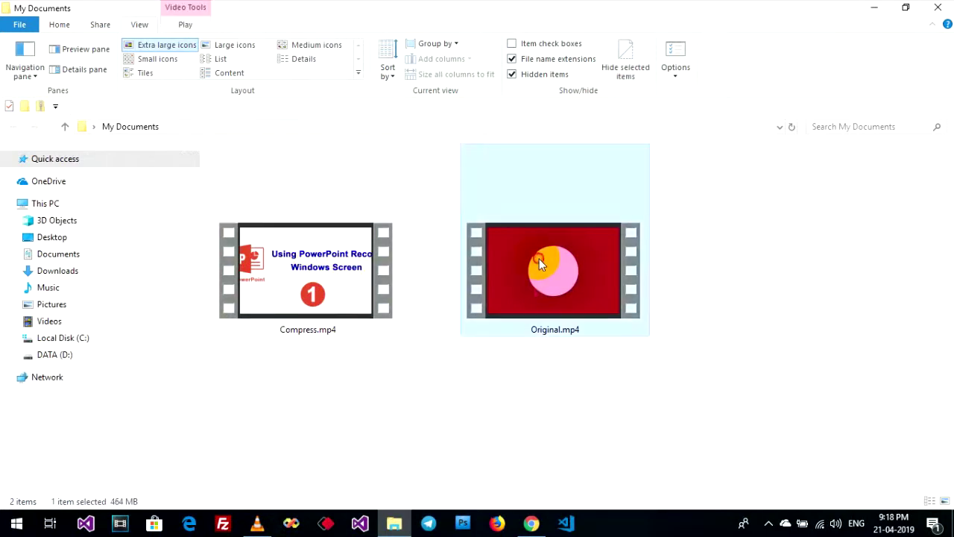
left_click(416, 390)
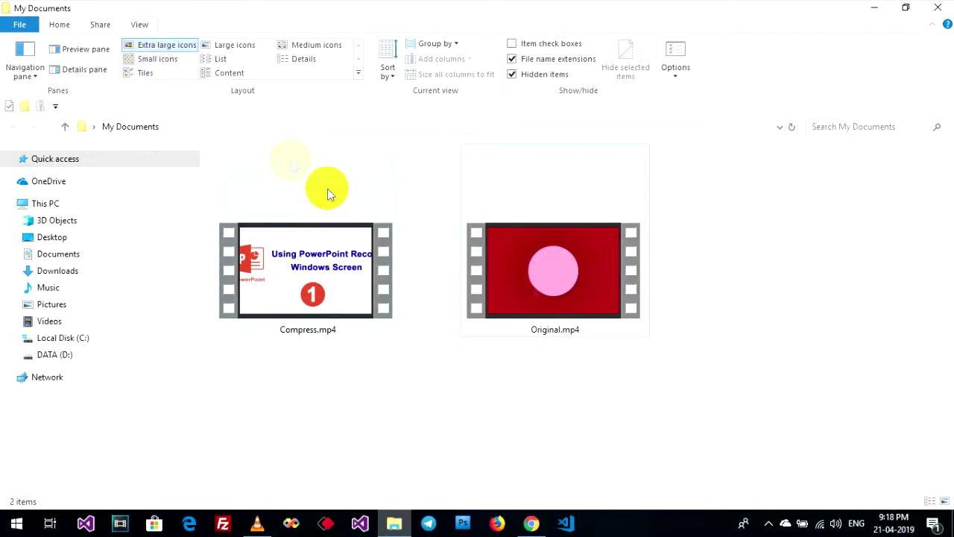
right_click(307, 216)
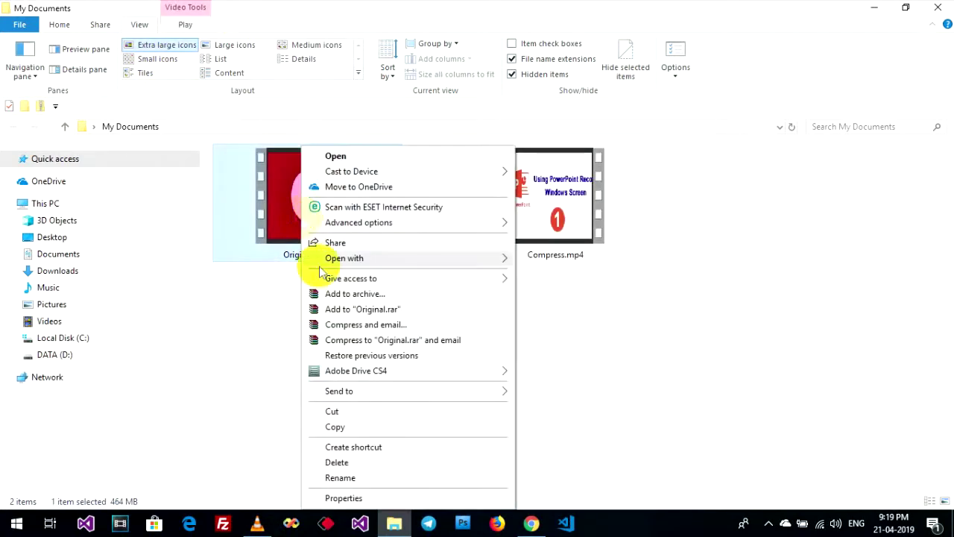
left_click(379, 496)
left_click_drag(384, 156, 180, 71)
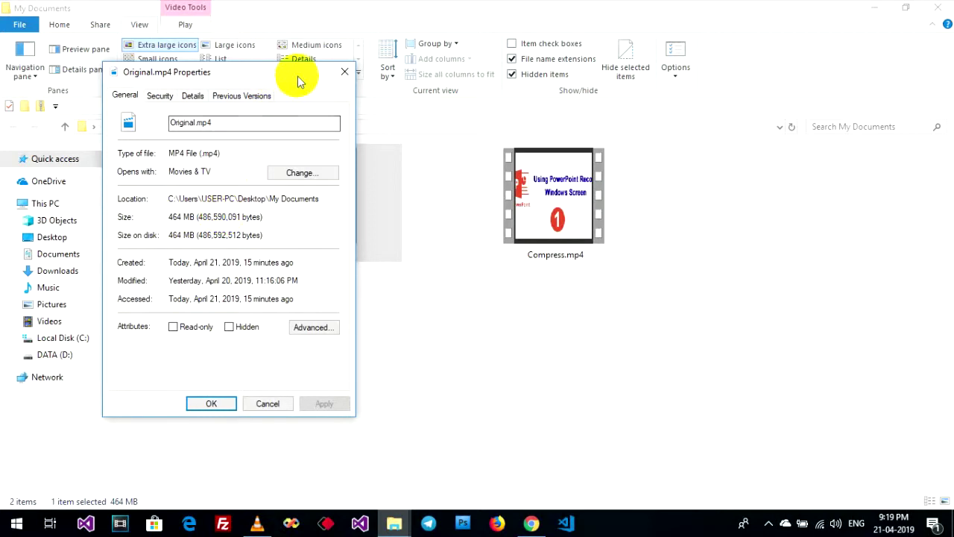
mouse_move(298, 77)
left_mouse_down()
mouse_move(277, 74)
mouse_move(300, 81)
left_mouse_up()
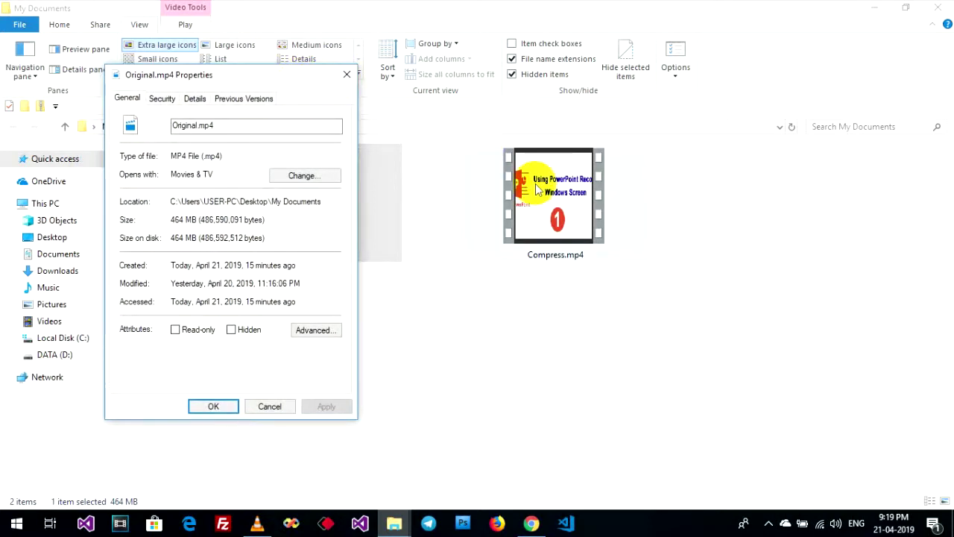
left_click(344, 76)
Step: Check Compress.mp4's properties for its 52.8 MB size, then close them
right_click(538, 151)
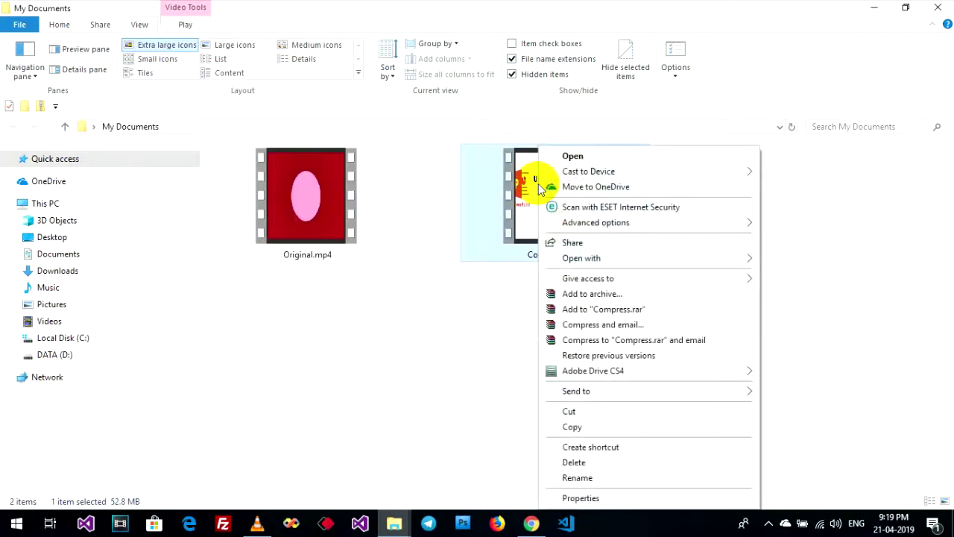
left_click(565, 498)
left_click_drag(603, 156, 555, 78)
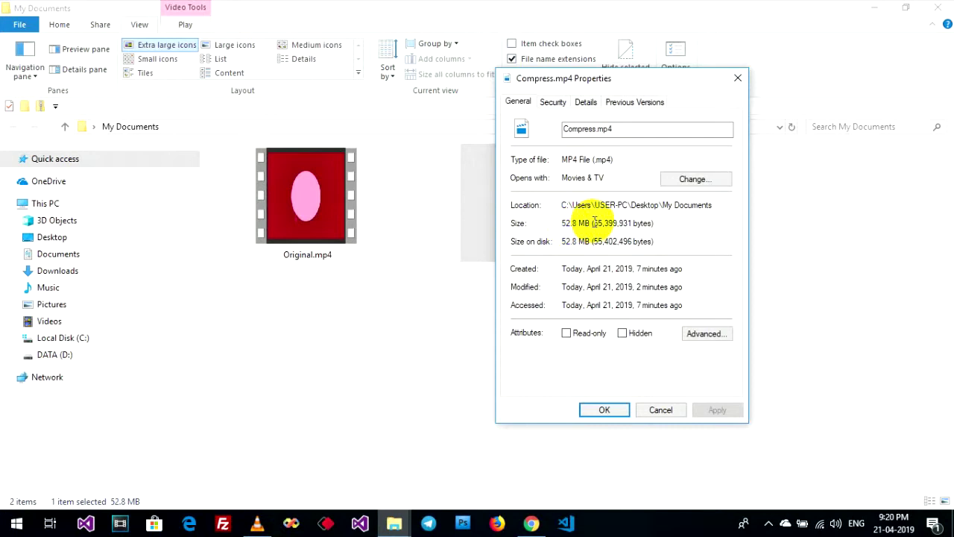
left_click(736, 78)
left_click(537, 308)
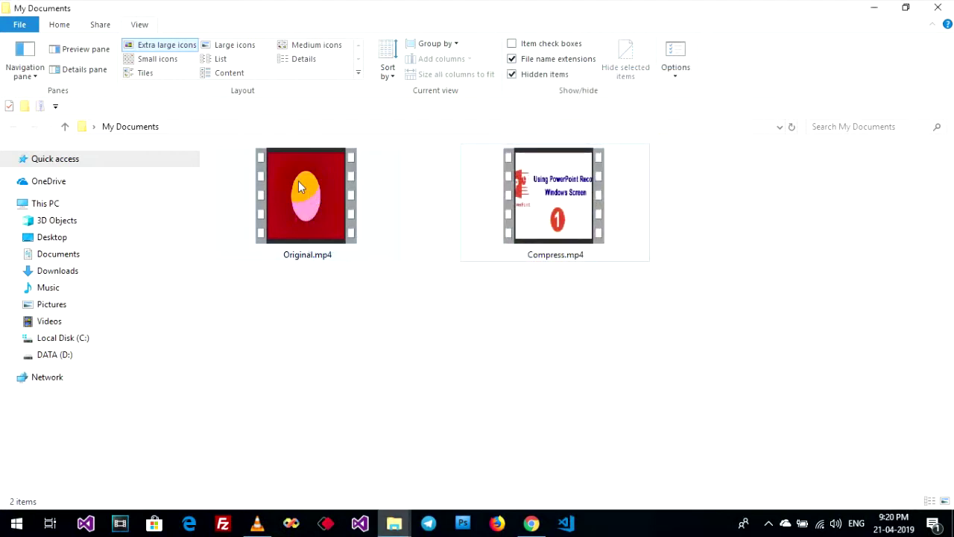
Step: Lower the Original.mp4 player's volume to 46% and play both videos side by side
mouse_move(299, 186)
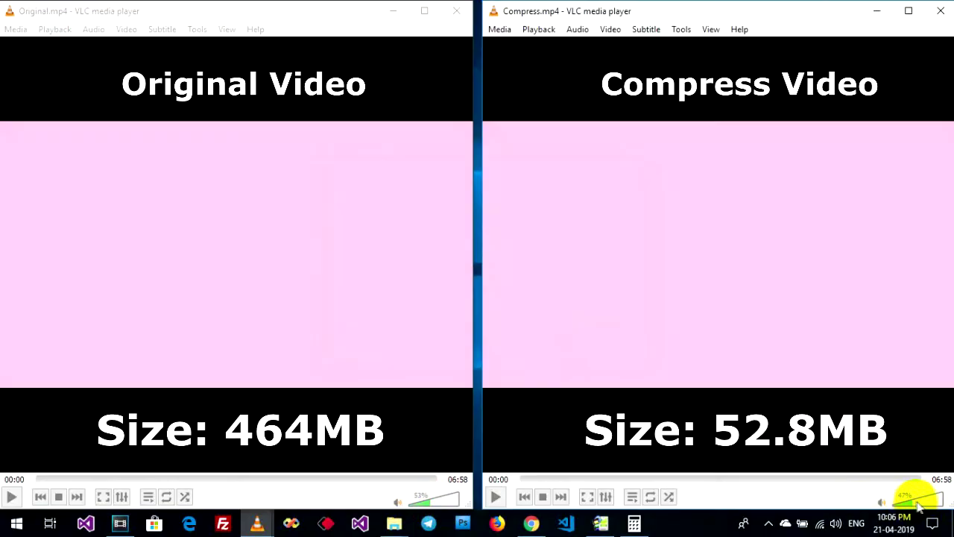
left_click(430, 509)
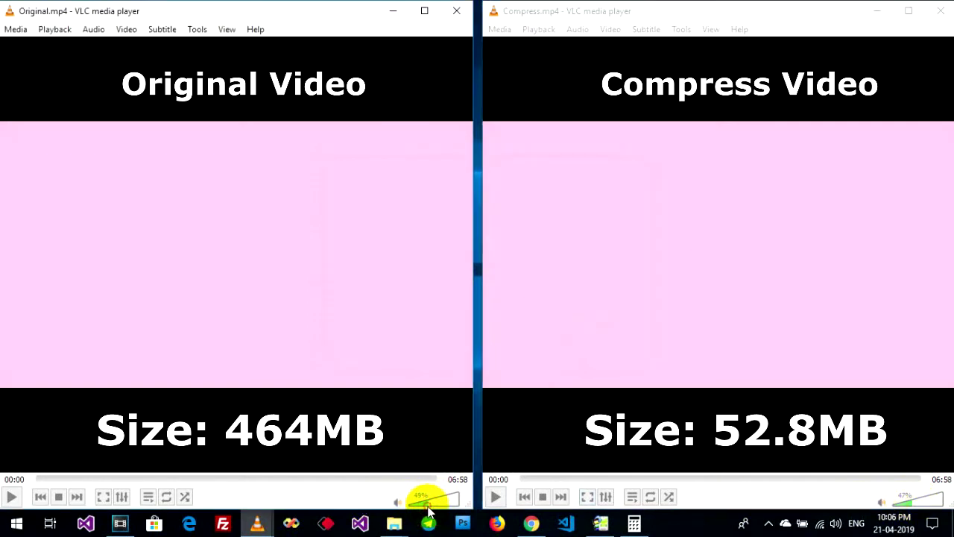
left_click(428, 507)
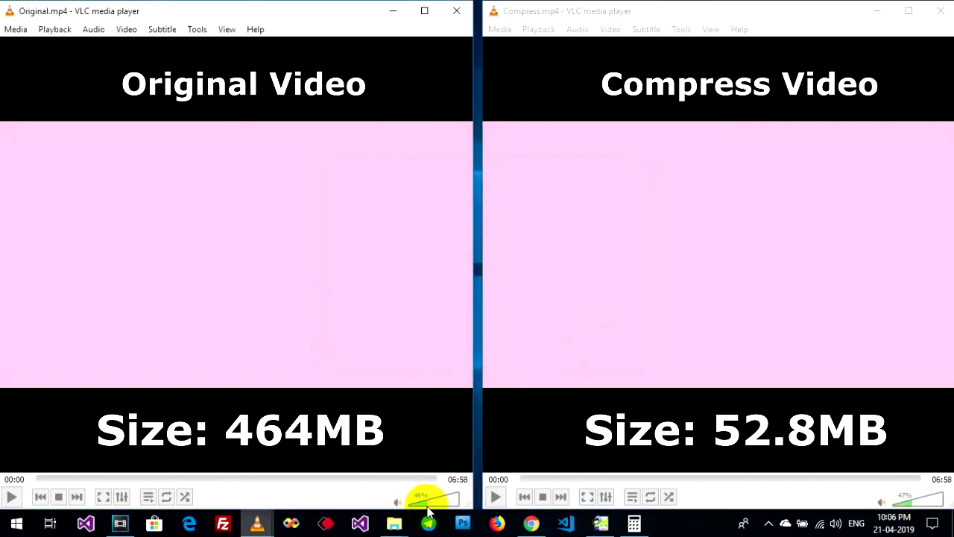
left_click(15, 496)
left_click(495, 496)
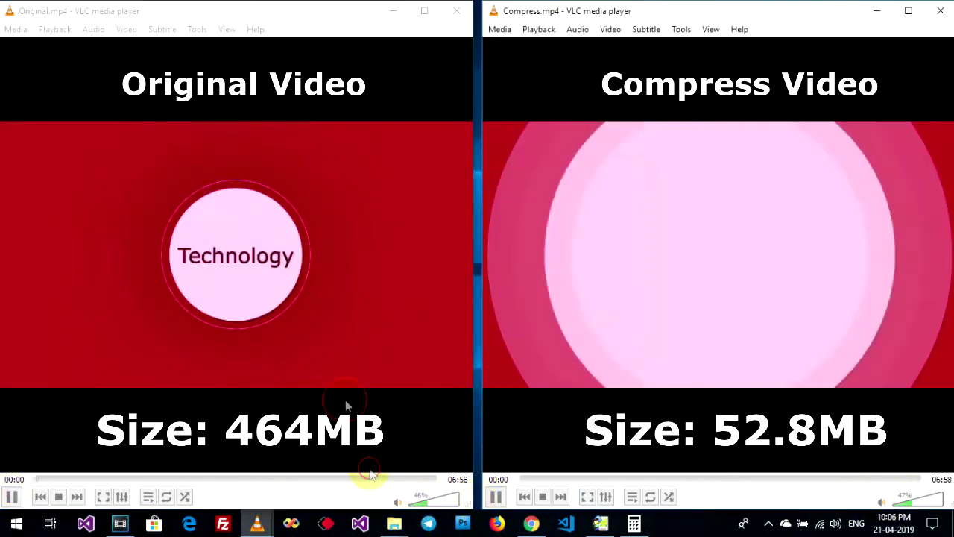